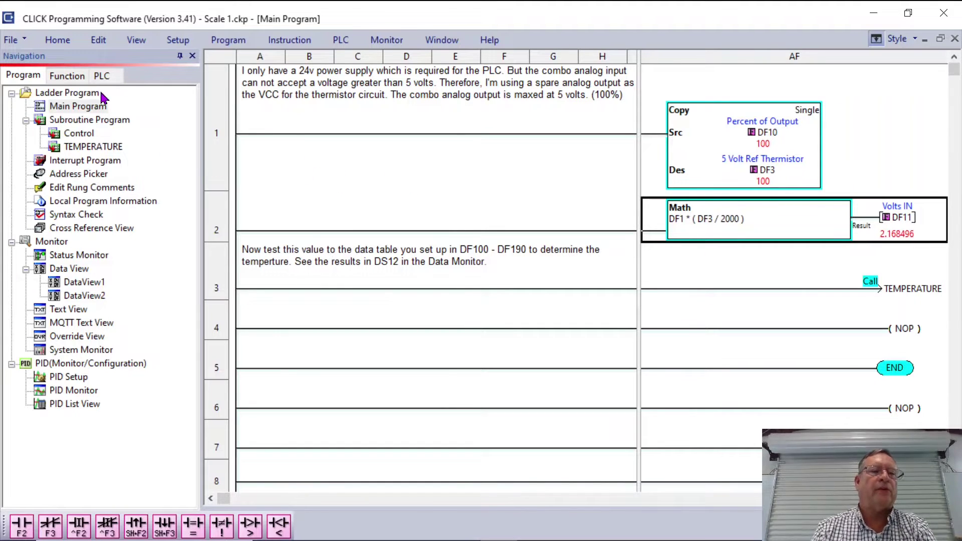
# - Show the Function tab's CPU and I/O configuration list in the navigation panel
pyautogui.click(68, 76)
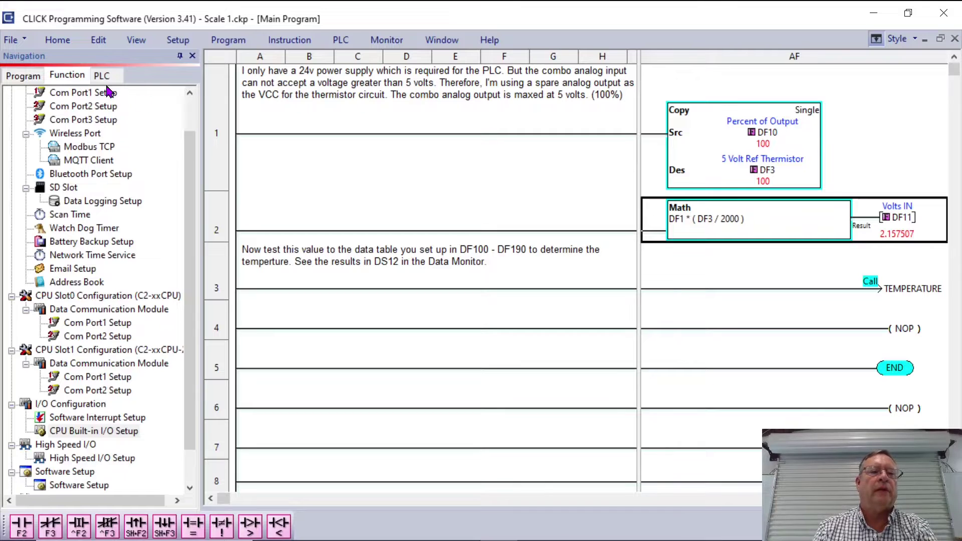
# - Review the C0-02DD1-D System Configuration with its DF1 and DF2 analog registers, then close it
pyautogui.scroll(1, 193, 112)
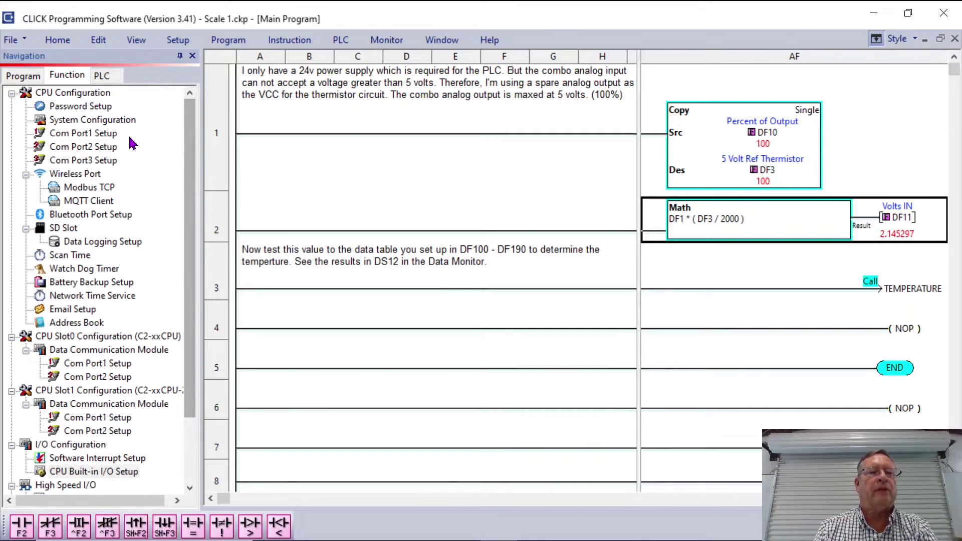
pyautogui.click(109, 122)
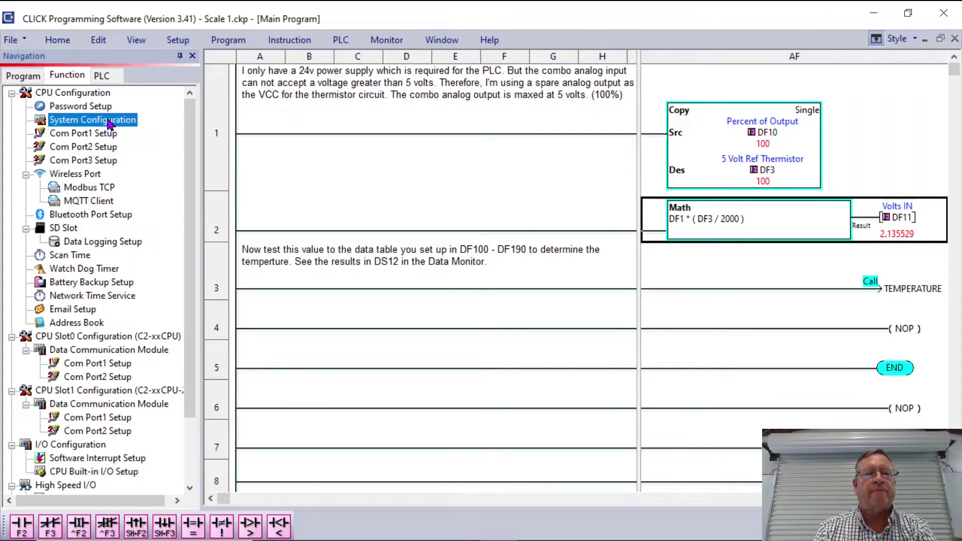
pyautogui.doubleClick(110, 123)
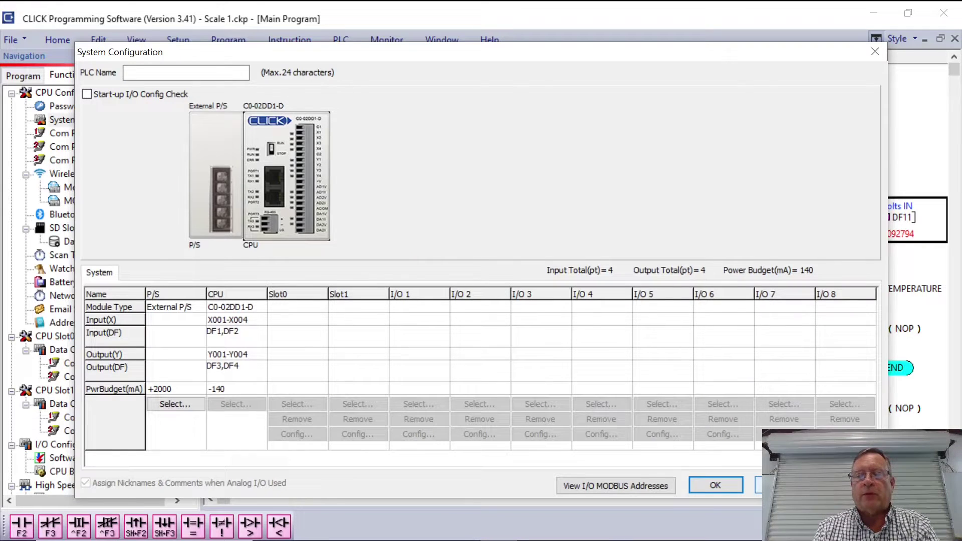
pyautogui.press('Escape')
# - Open the Input page of CPU Built-in I/O Setup, showing AD1/AD2 scaling 0–5 VDC to 0–100
pyautogui.scroll(-2, 119, 404)
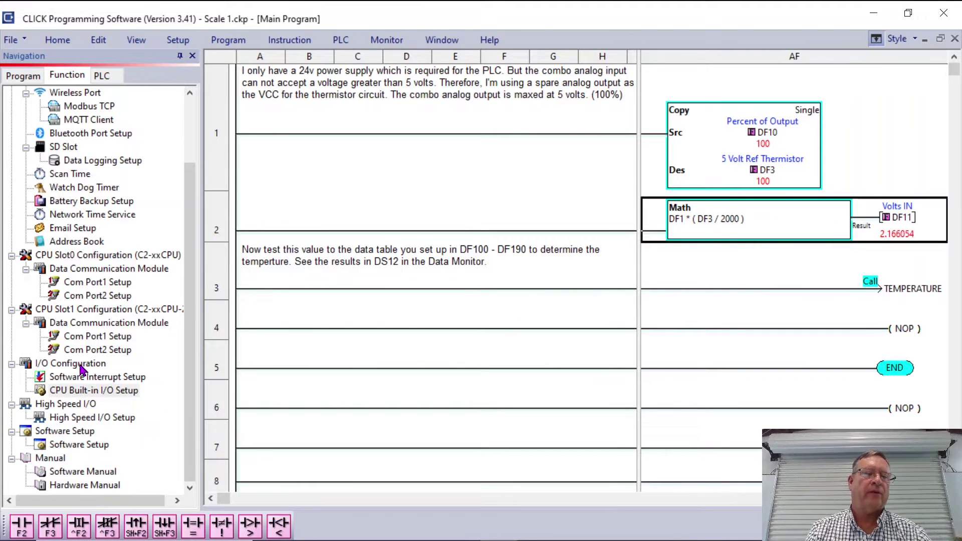
pyautogui.doubleClick(97, 393)
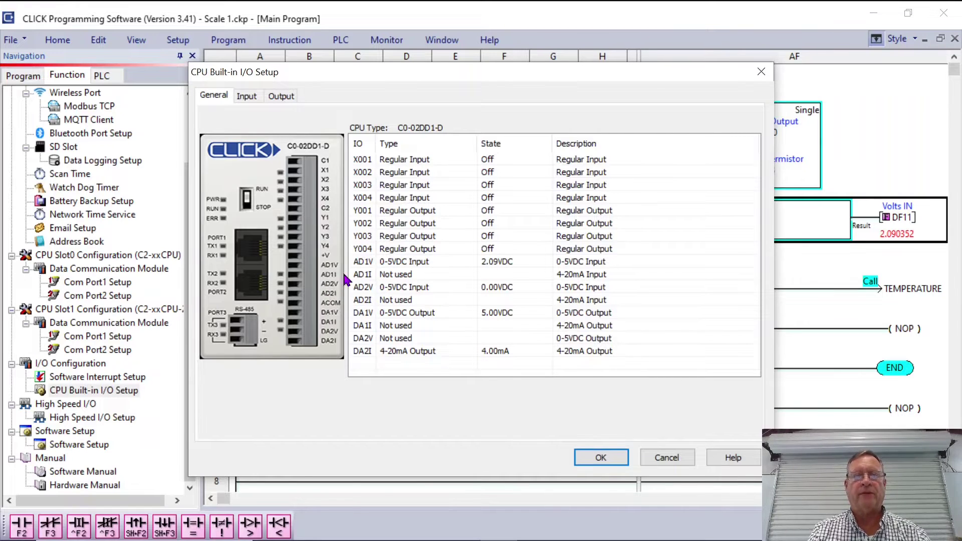
pyautogui.click(249, 96)
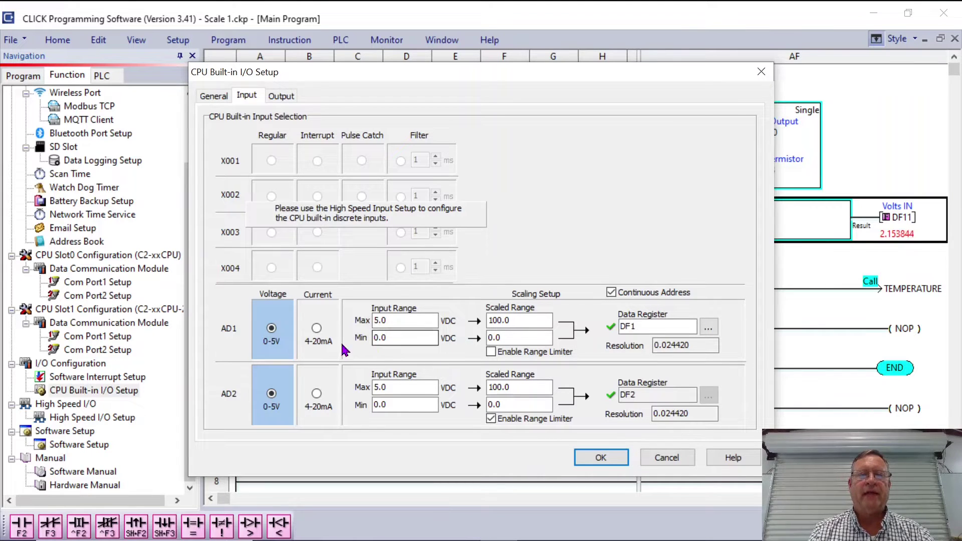
# - Try AD1 as 4-20mA, then restore 0-5V with Scaled Max 100.0
pyautogui.click(316, 328)
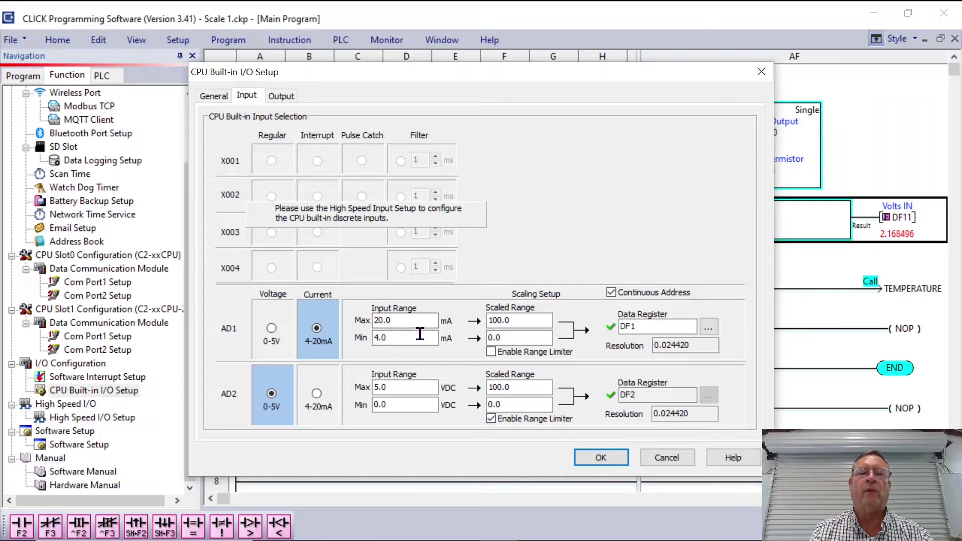
pyautogui.click(271, 329)
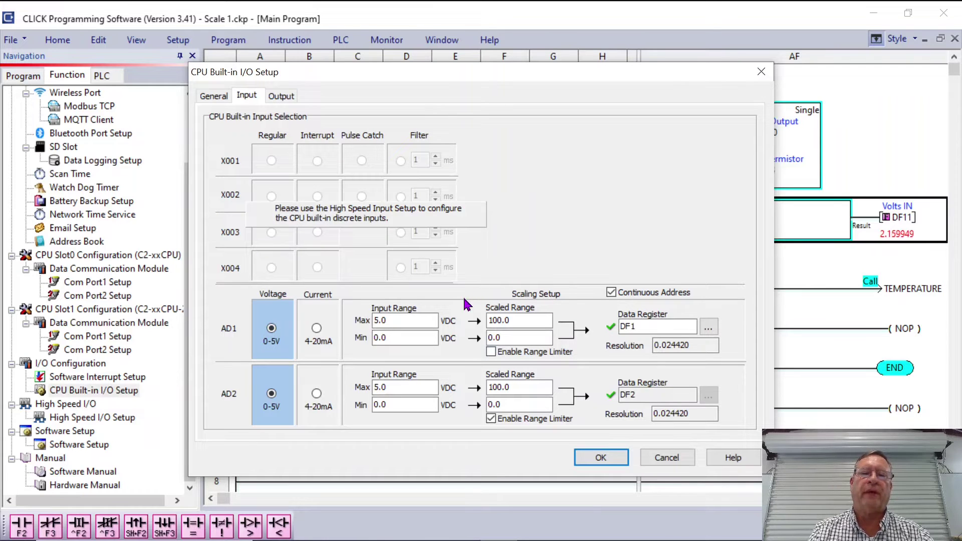
pyautogui.click(528, 318)
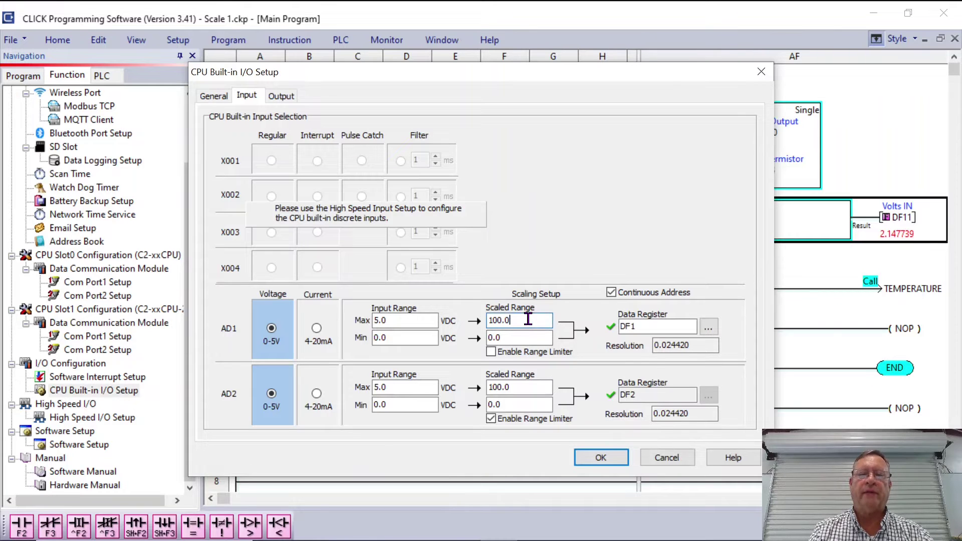
pyautogui.press('BackSpace')
pyautogui.press('BackSpace')
pyautogui.press('BackSpace')
pyautogui.press('BackSpace')
pyautogui.press('BackSpace')
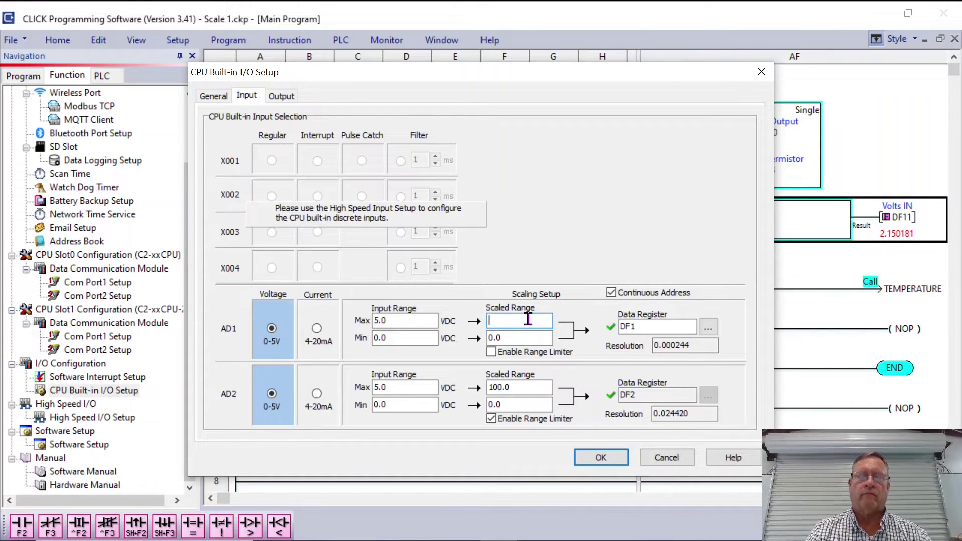
pyautogui.write('5.')
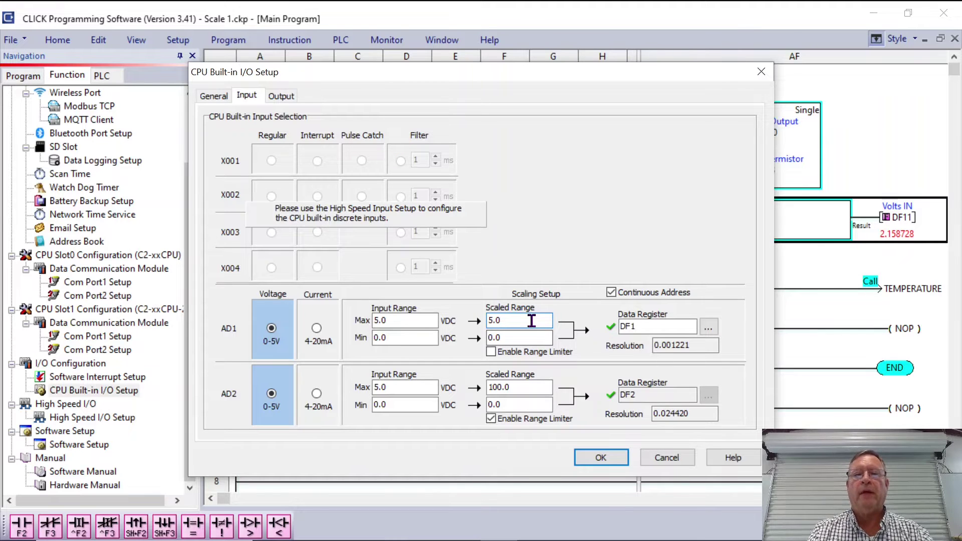
pyautogui.press('BackSpace')
pyautogui.press('BackSpace')
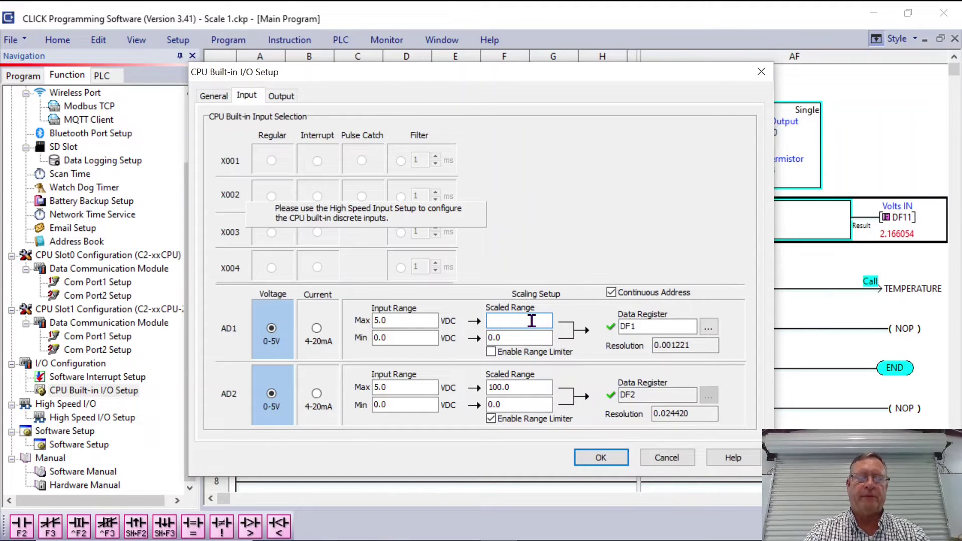
pyautogui.write('100')
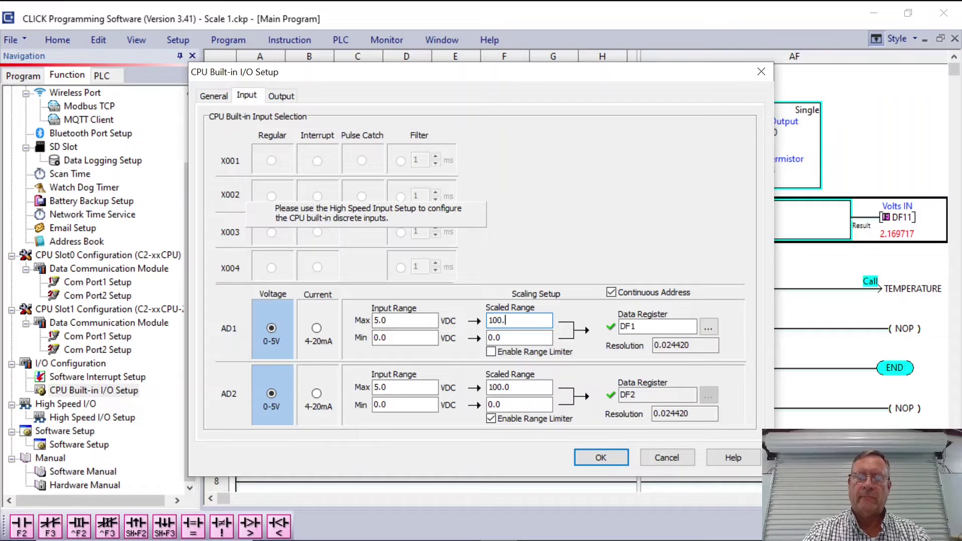
pyautogui.write('.0')
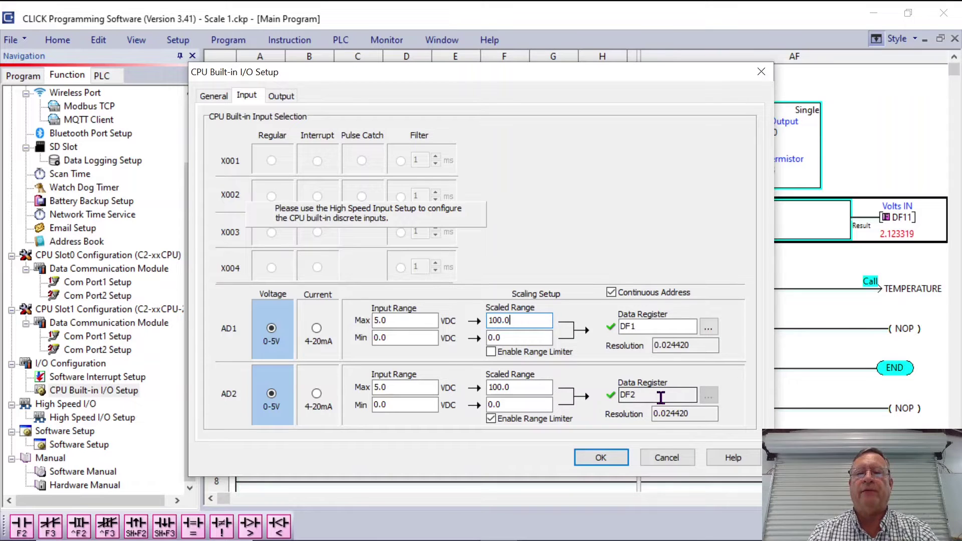
# - Uncheck Continuous Address and select AD1's data register, then cancel the setup unsaved
pyautogui.click(612, 294)
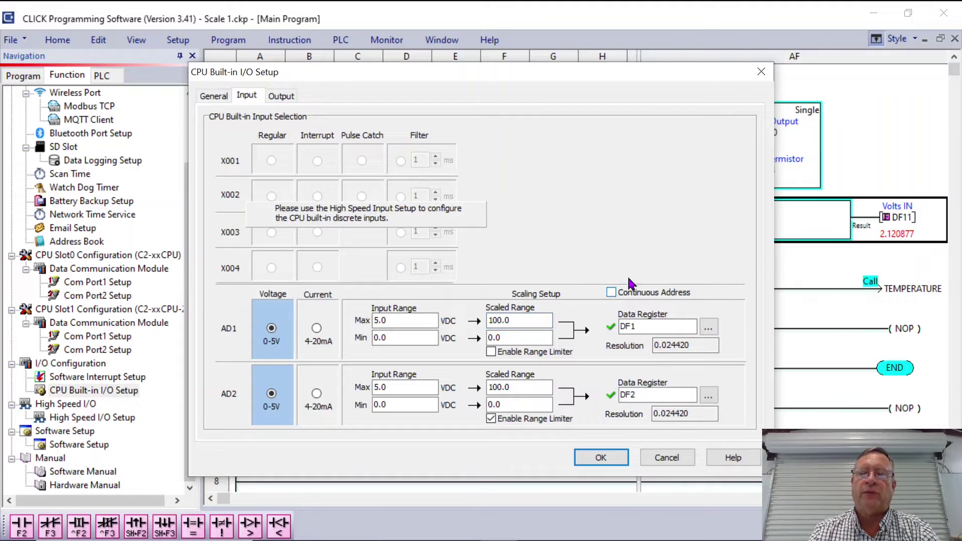
pyautogui.click(650, 399)
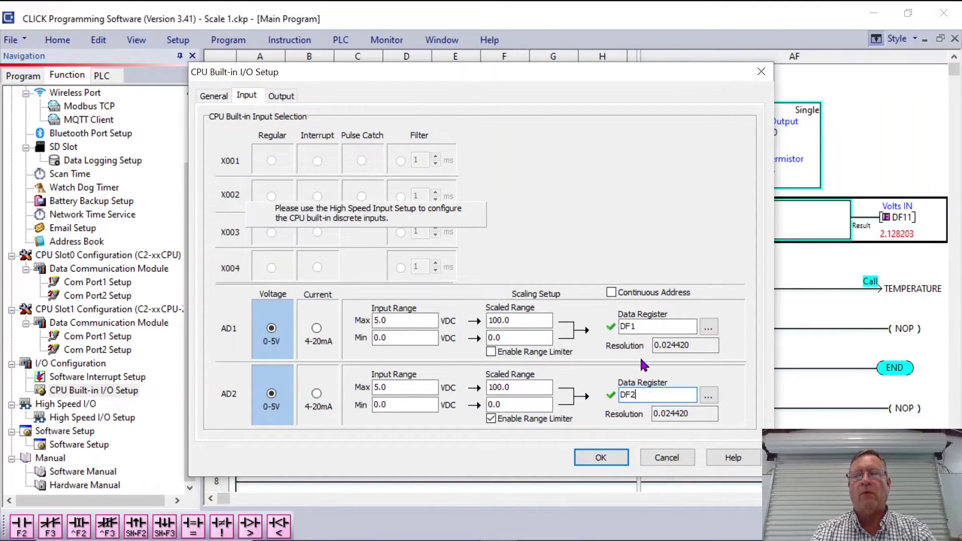
pyautogui.click(663, 328)
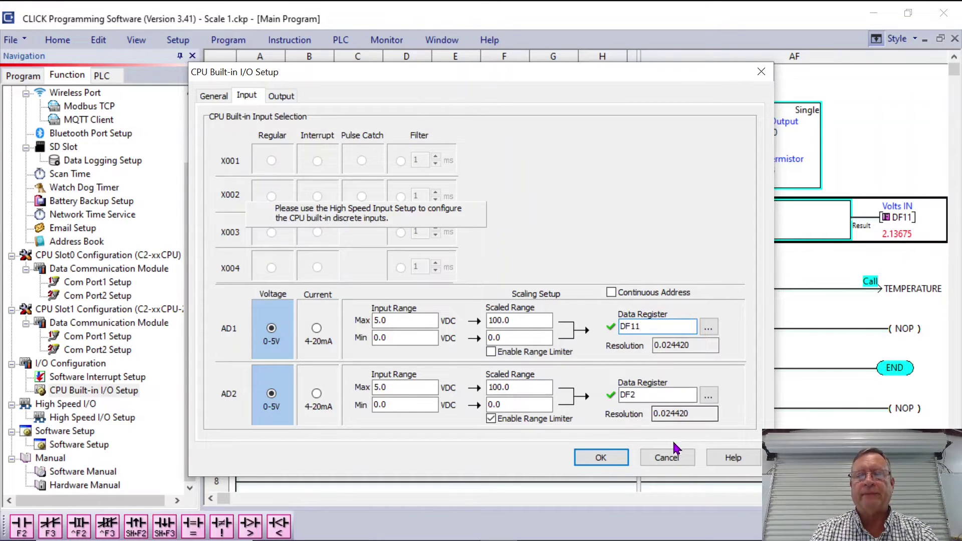
pyautogui.click(681, 465)
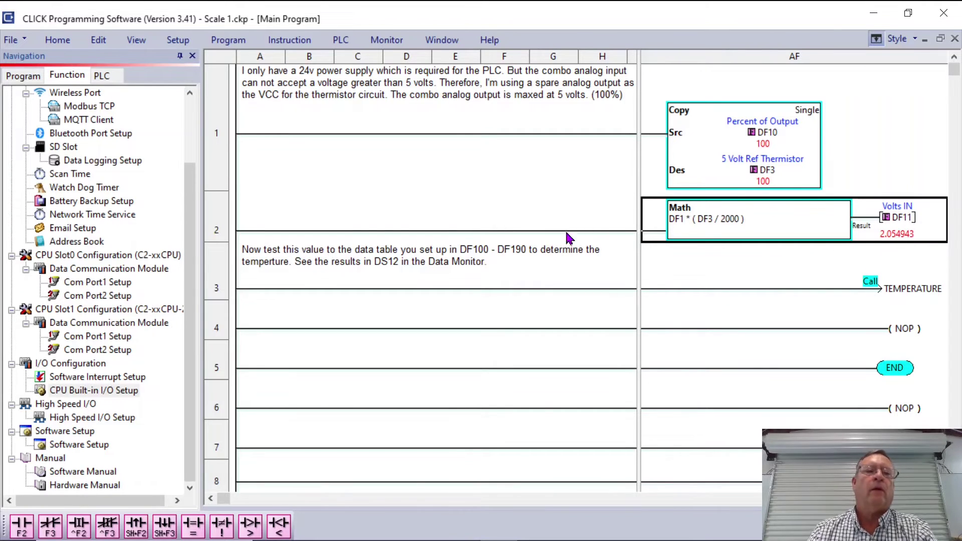
# - Open the TEMPERATURE subroutine and scroll through its rungs comparing DF11 against DF99
pyautogui.click(24, 75)
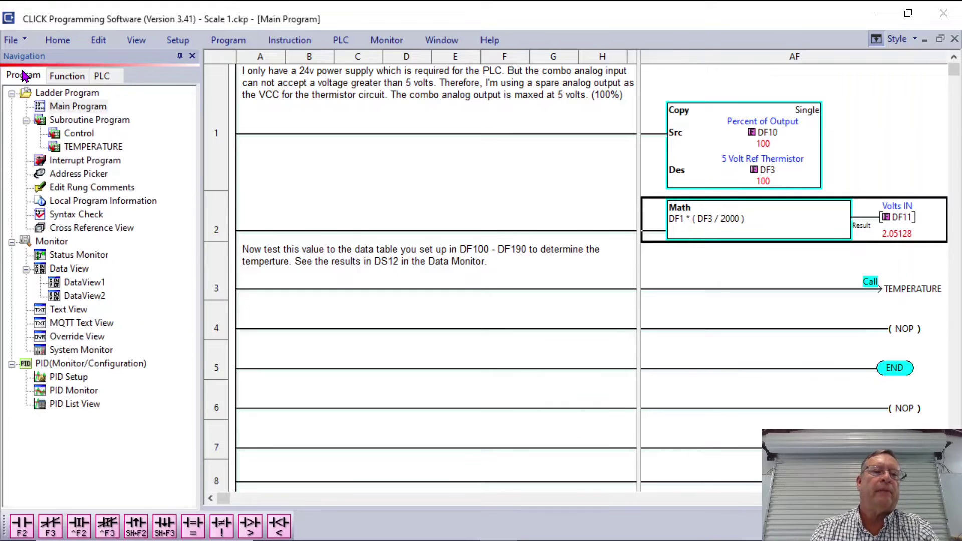
pyautogui.doubleClick(113, 148)
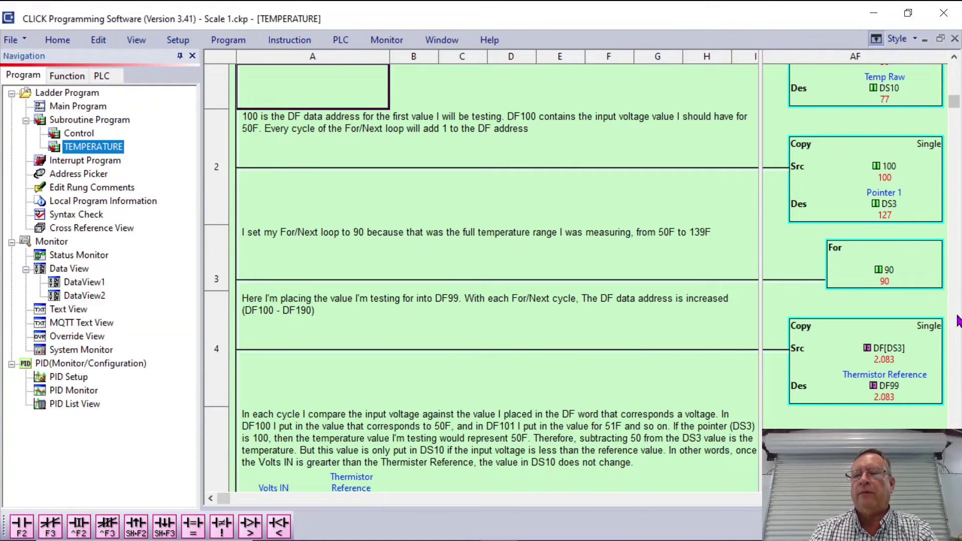
pyautogui.scroll(-5, 957, 317)
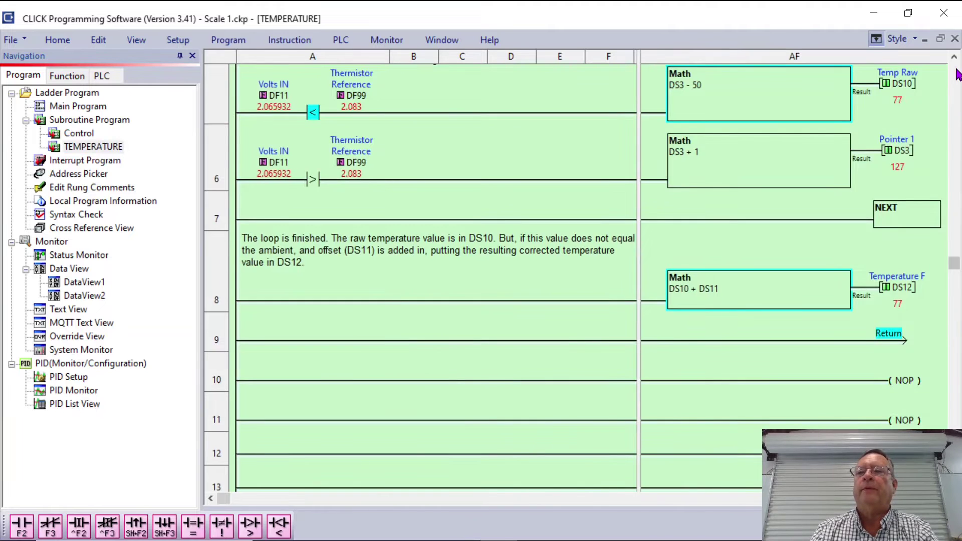
pyautogui.click(955, 58)
pyautogui.click(955, 58)
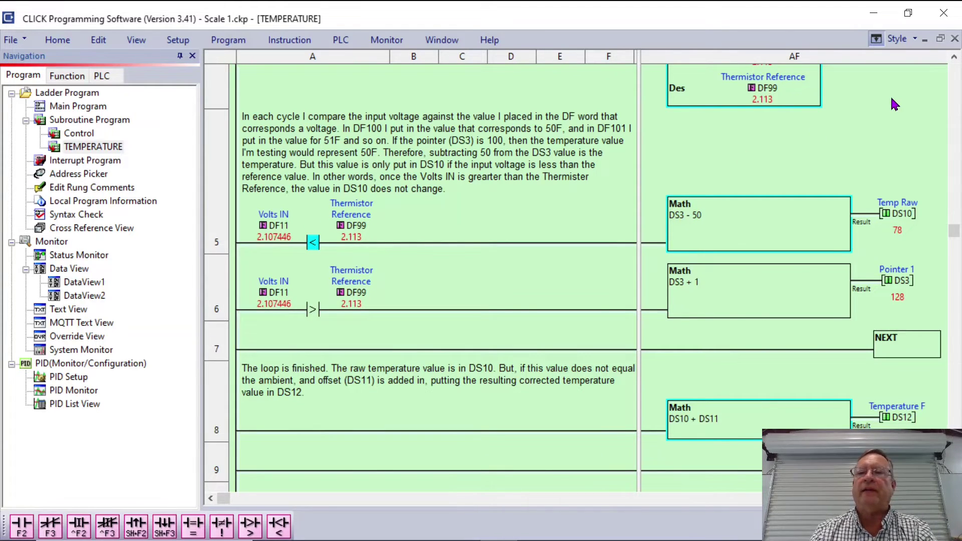
pyautogui.click(954, 58)
pyautogui.click(954, 58)
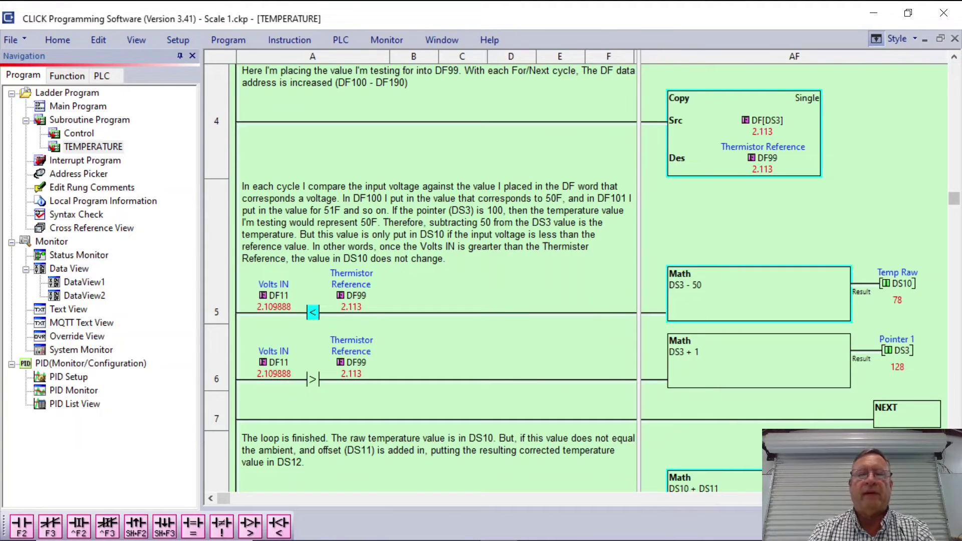
pyautogui.scroll(-3, 581, 275)
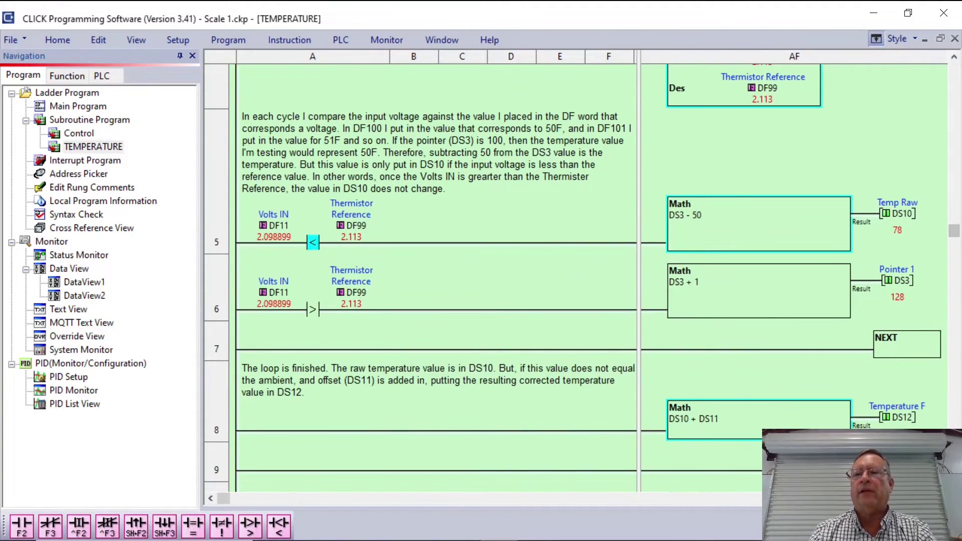
# - Delete rung 2's Math row computing DF11 = DF1 * (DF3 / 2000) in Main Program
pyautogui.doubleClick(70, 106)
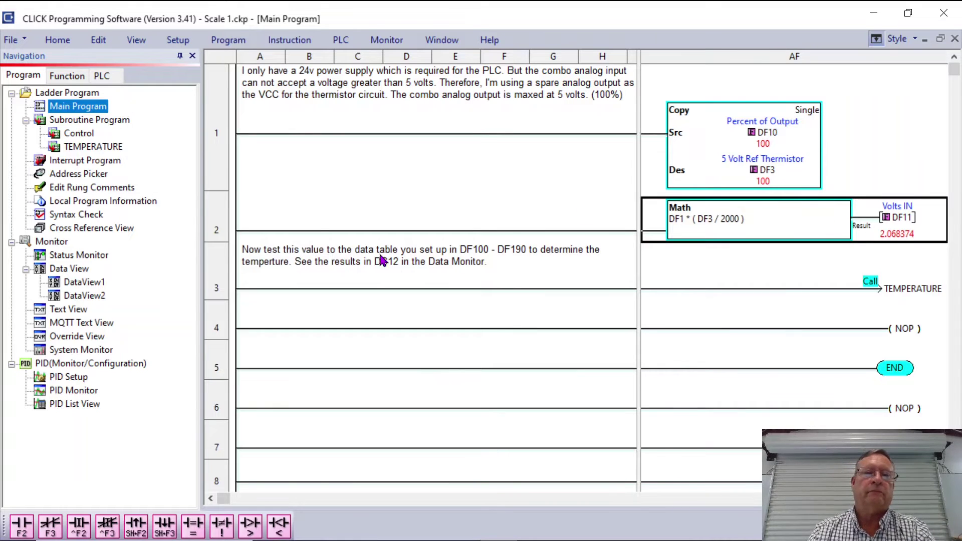
pyautogui.rightClick(218, 224)
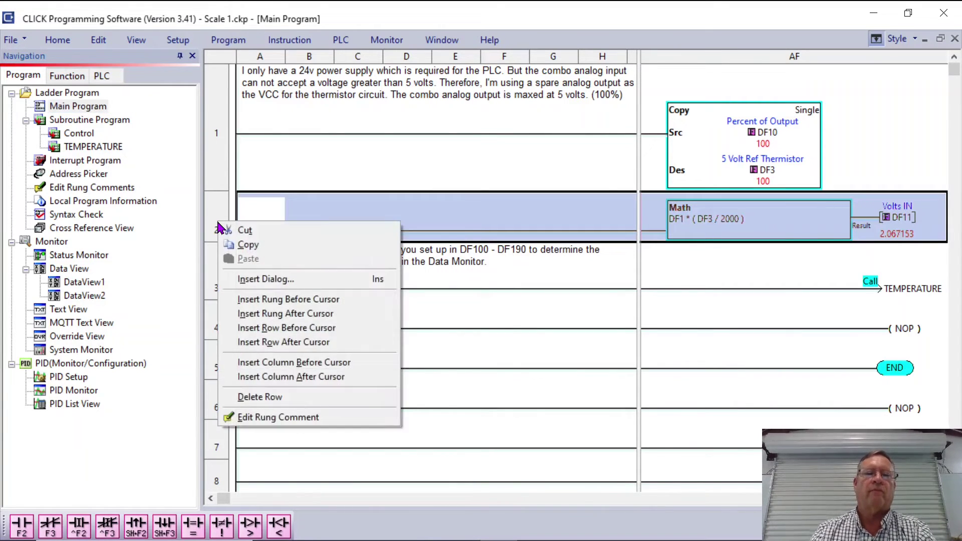
pyautogui.click(293, 399)
pyautogui.click(67, 76)
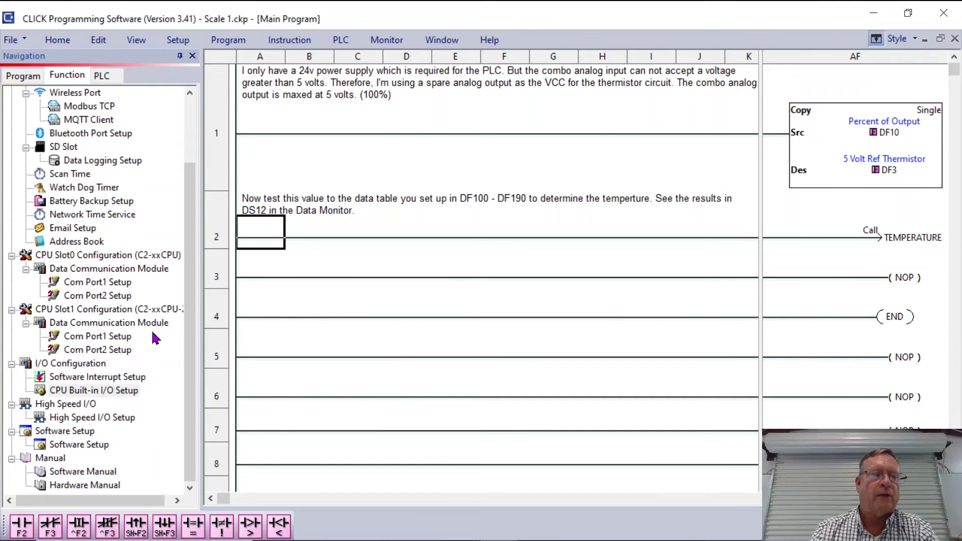
# - Set AD1 Scaled Max to 5, uncheck Continuous Address, register DF11, and apply the I/O setup
pyautogui.doubleClick(119, 392)
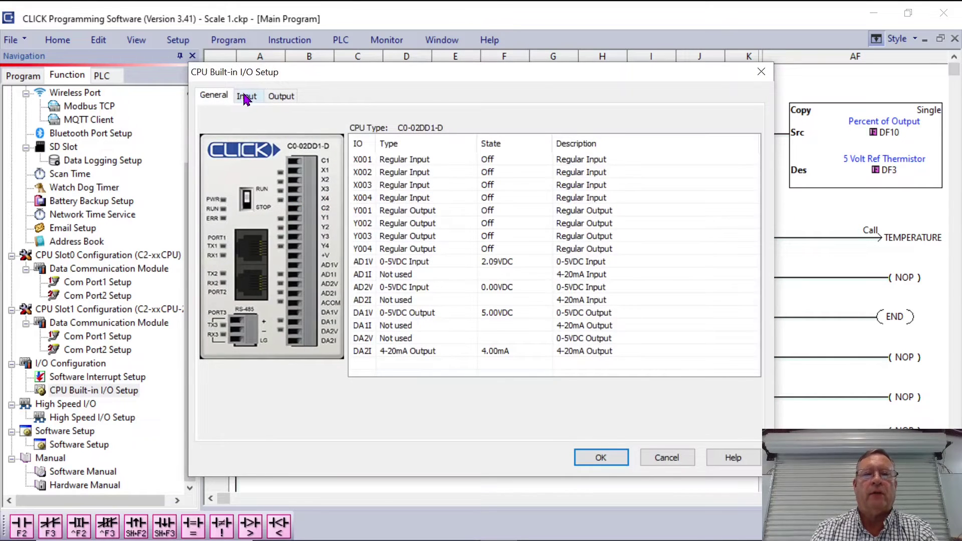
pyautogui.click(247, 97)
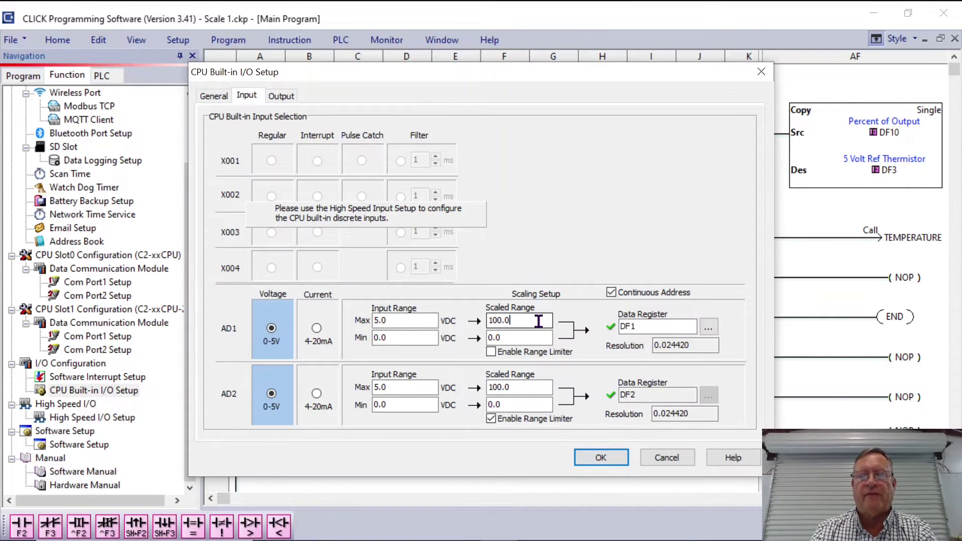
pyautogui.press('BackSpace')
pyautogui.press('BackSpace')
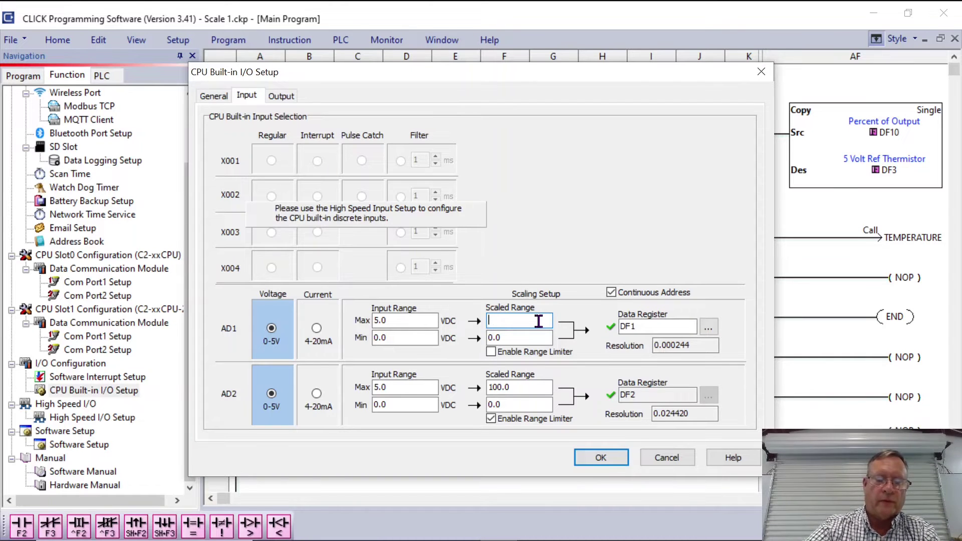
pyautogui.write('5')
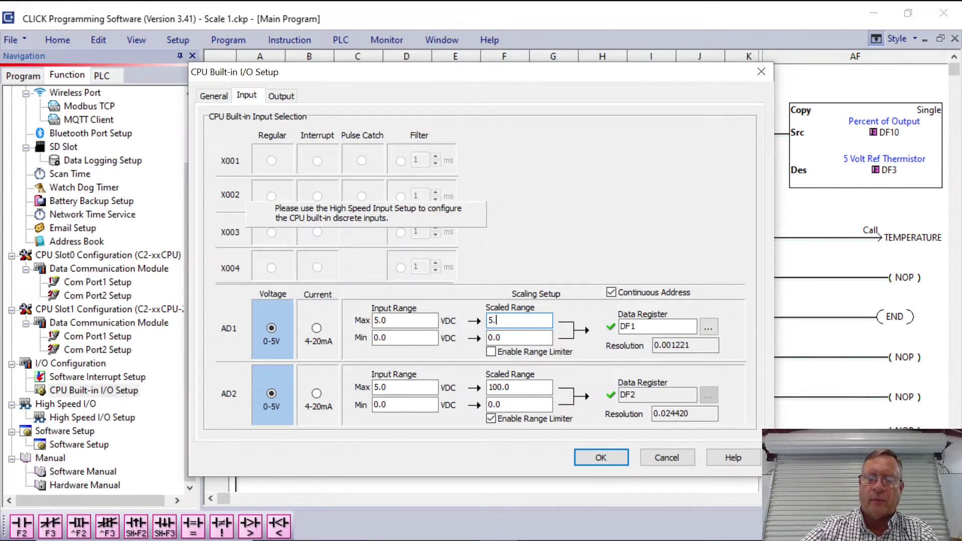
pyautogui.click(611, 293)
pyautogui.click(670, 329)
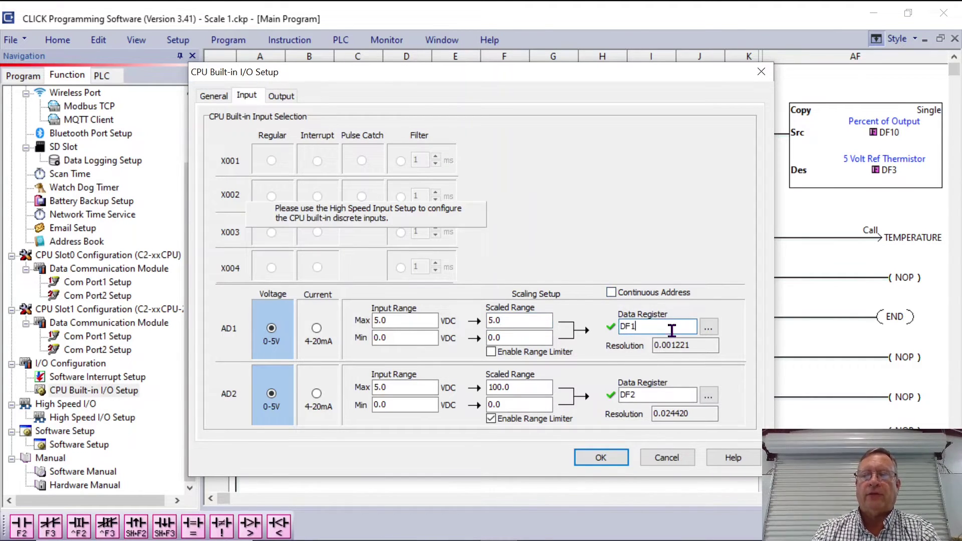
pyautogui.write('1')
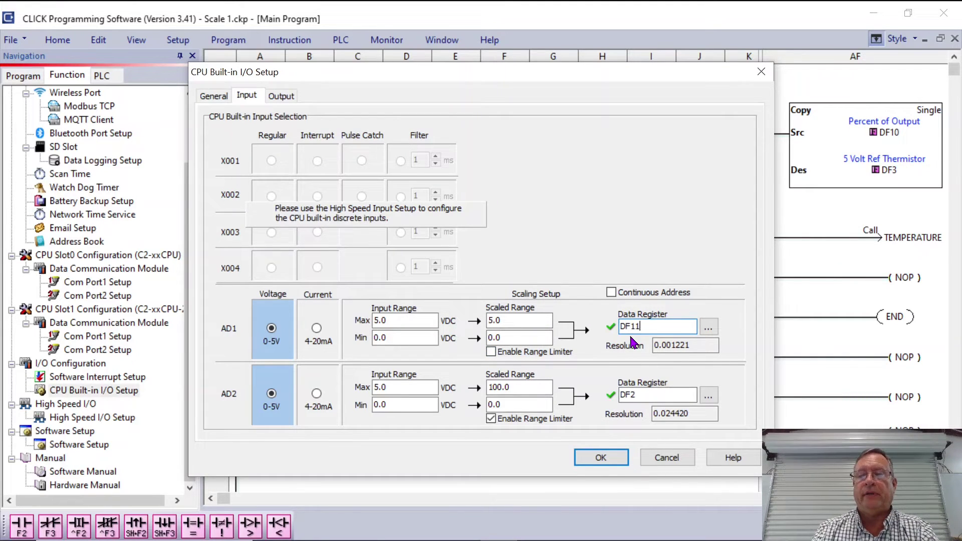
pyautogui.click(616, 457)
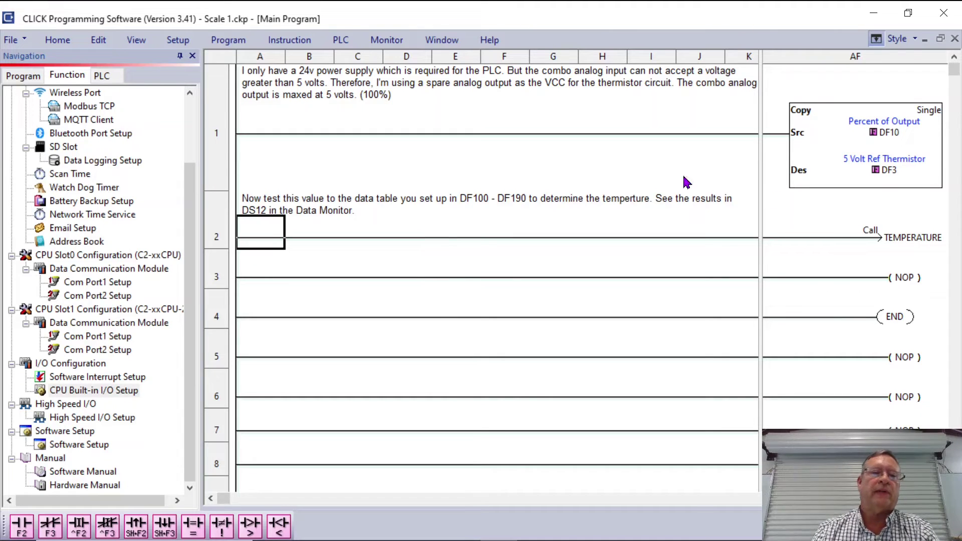
# - Write the project into the PLC and switch it to RUN, viewing the TEMPERATURE subroutine
pyautogui.click(29, 76)
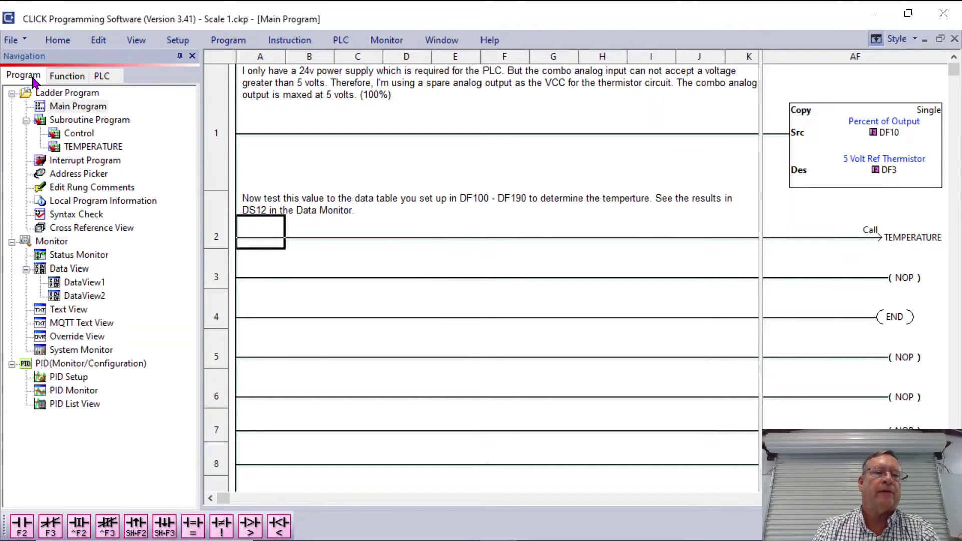
pyautogui.doubleClick(104, 149)
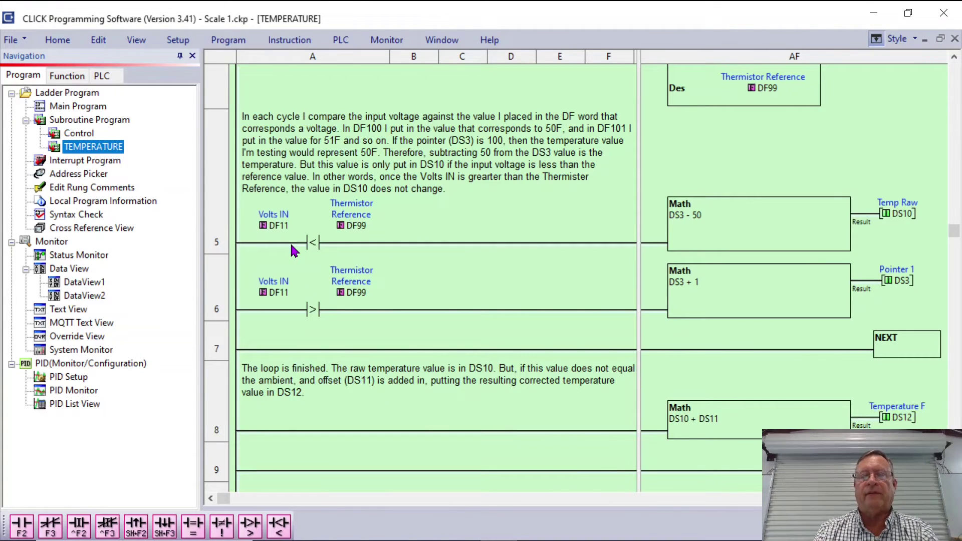
pyautogui.click(343, 41)
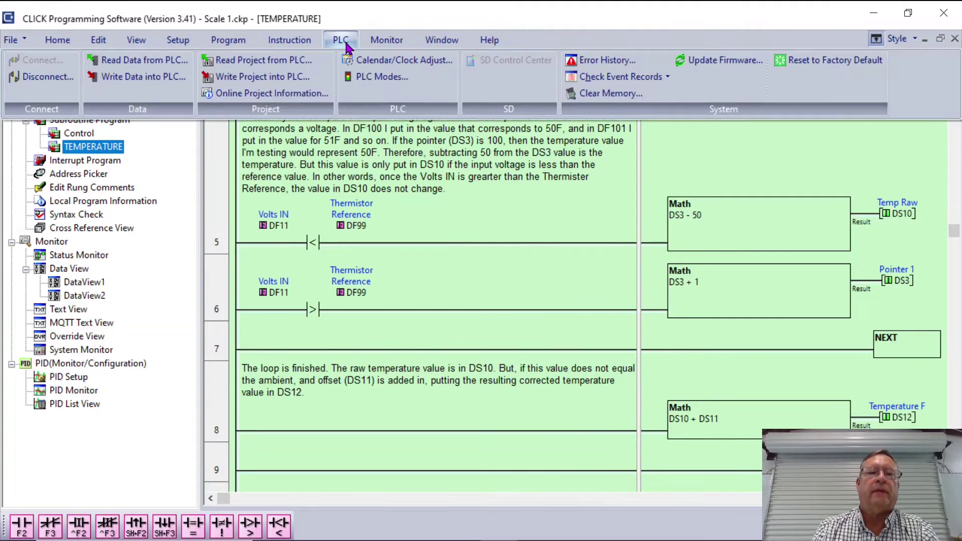
pyautogui.click(280, 82)
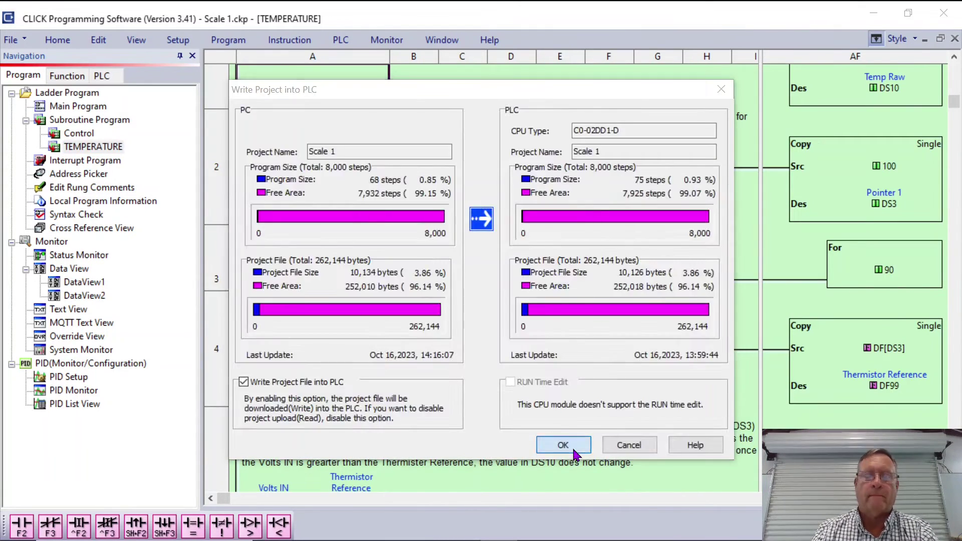
pyautogui.click(563, 445)
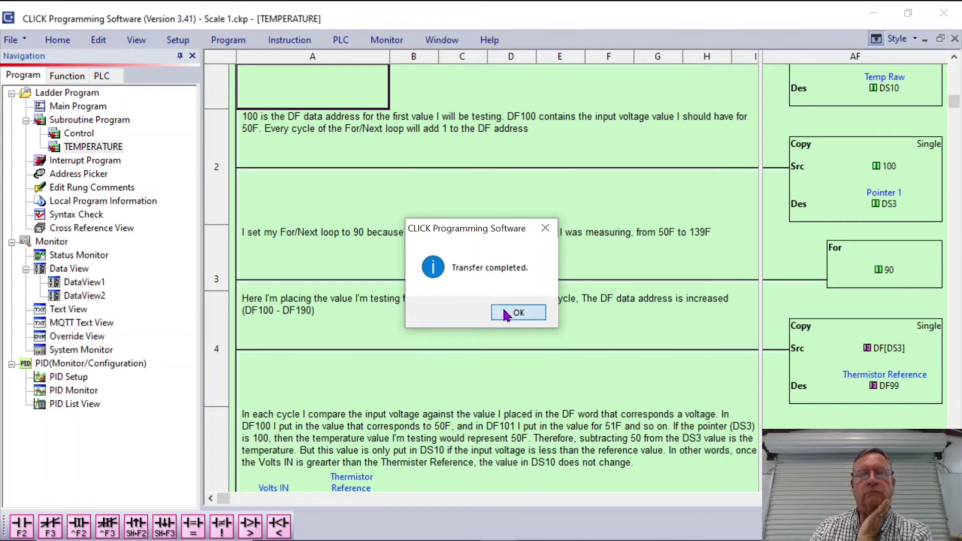
pyautogui.click(505, 314)
pyautogui.click(419, 330)
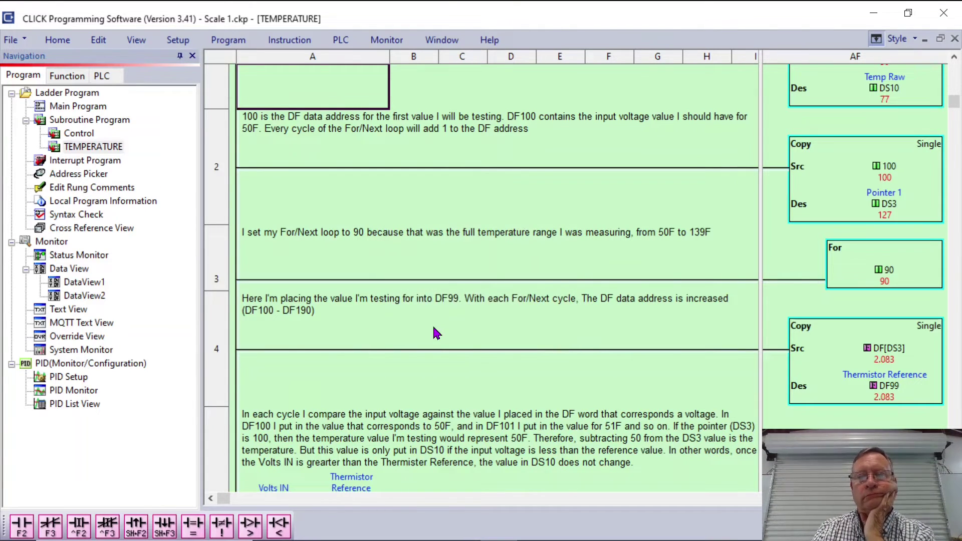
# - Open DataView1 from the Monitor menu while on the Main Program
pyautogui.doubleClick(76, 109)
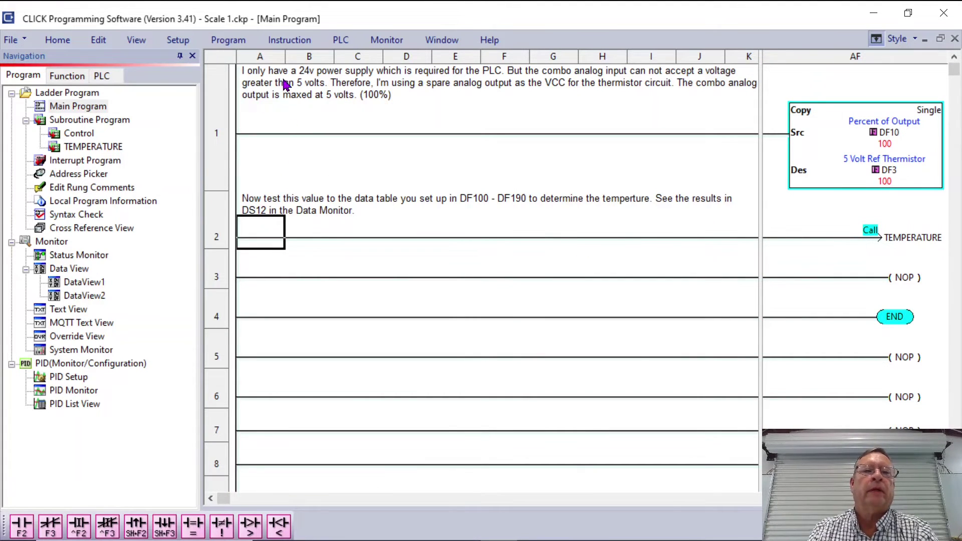
pyautogui.click(398, 43)
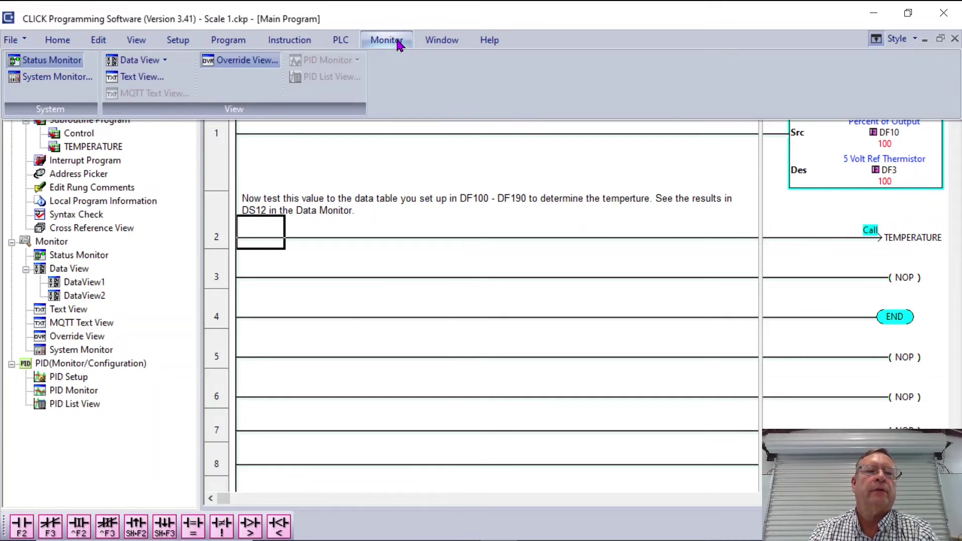
pyautogui.click(144, 63)
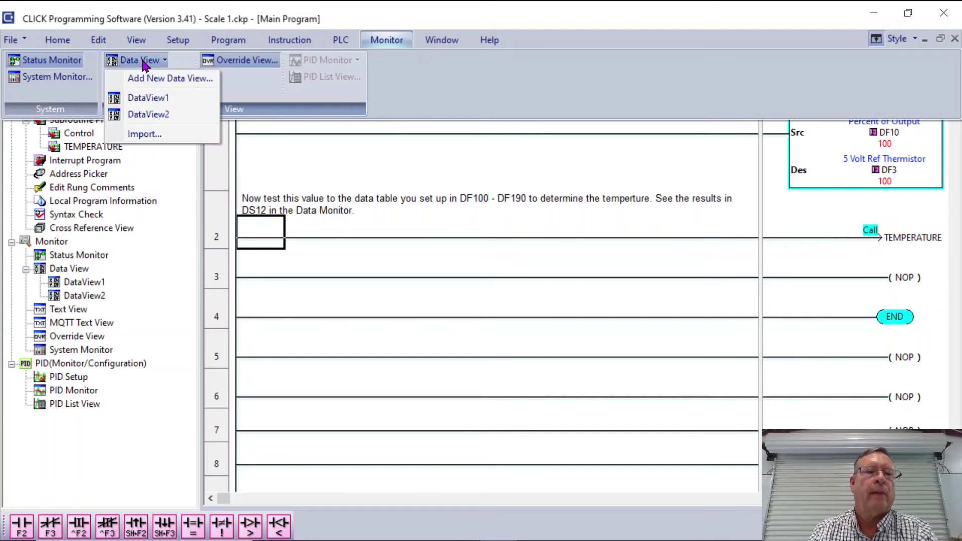
pyautogui.click(156, 99)
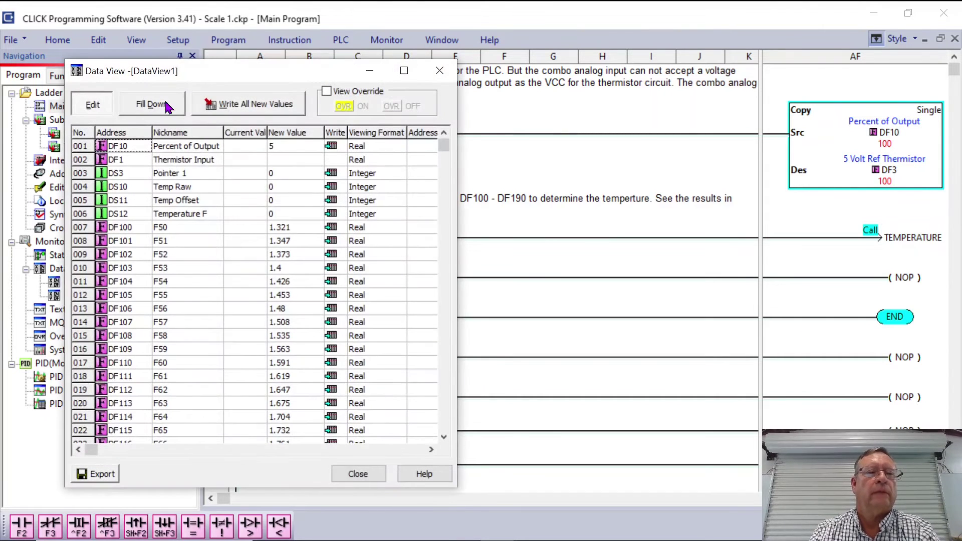
# - Insert a new row above DF100 with address DF11 to monitor Volts IN
pyautogui.click(83, 231)
pyautogui.rightClick(105, 228)
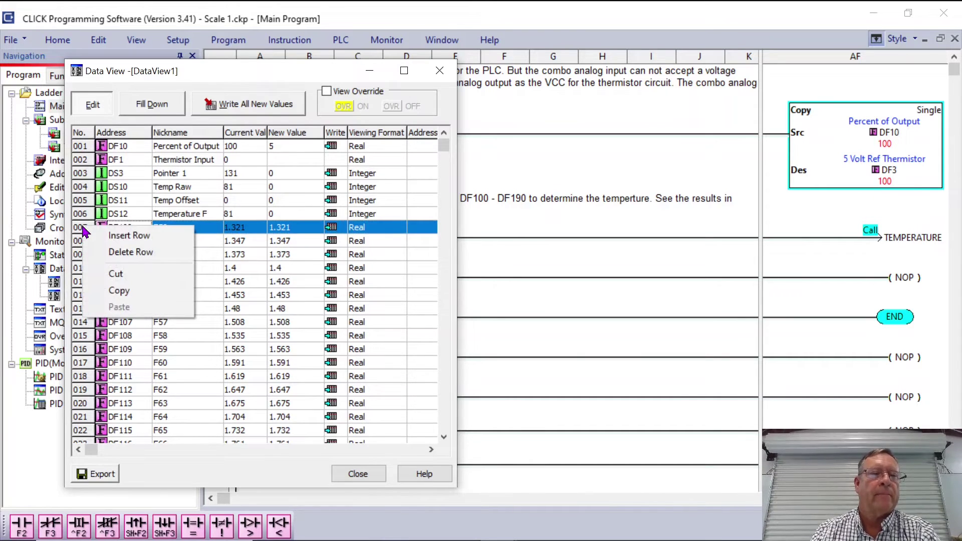
pyautogui.click(126, 235)
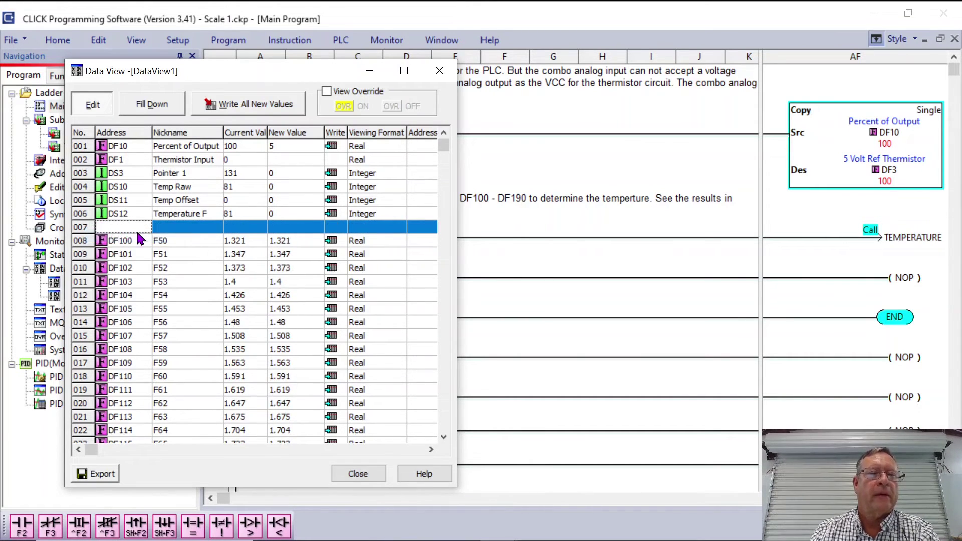
pyautogui.click(140, 230)
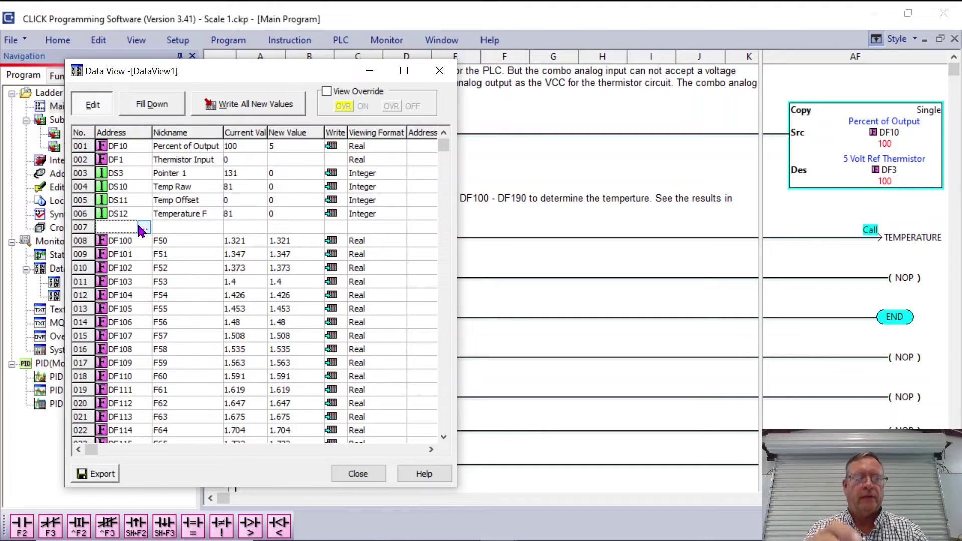
pyautogui.write('DF11')
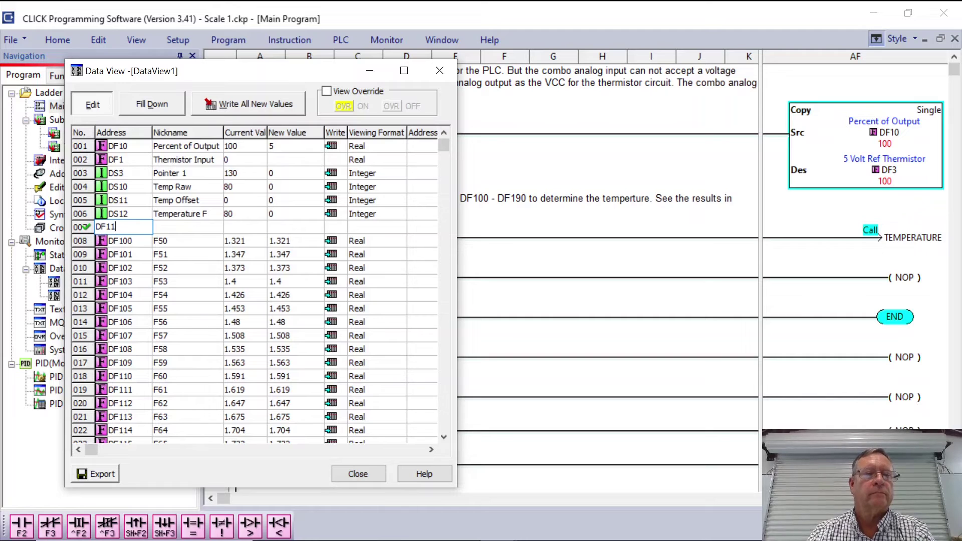
pyautogui.click(189, 202)
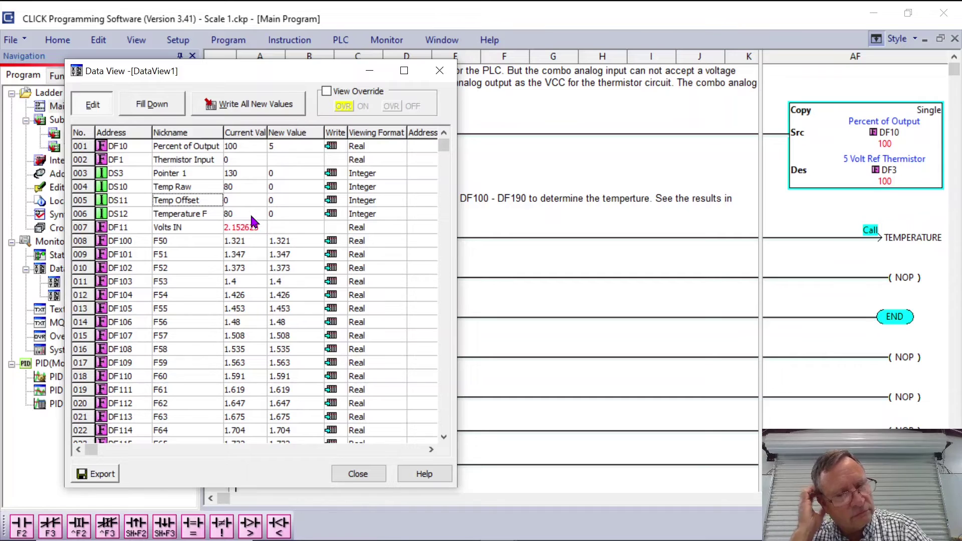
pyautogui.click(446, 417)
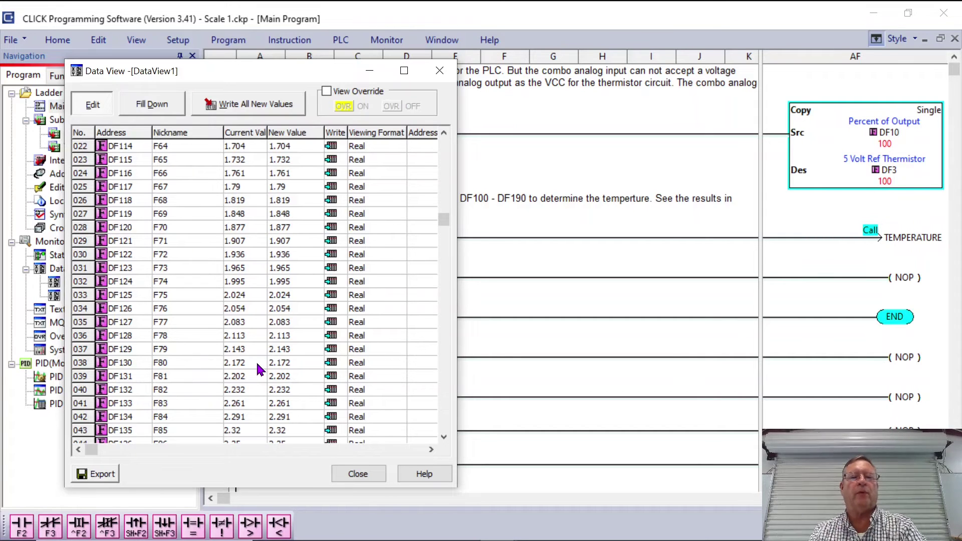
# - Close DataView1, returning to the Main Program ladder with its TEMPERATURE call rung
pyautogui.click(369, 476)
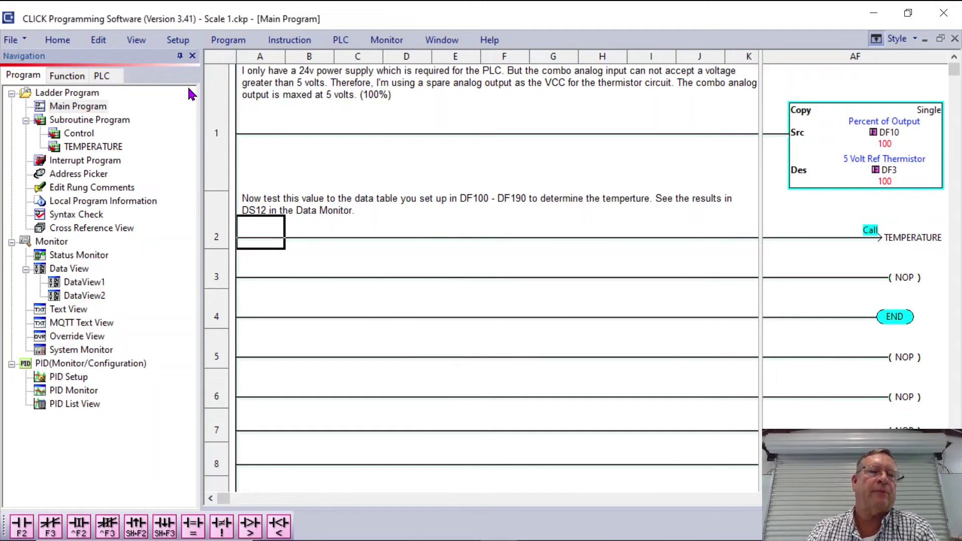
# - Reopen CPU Built-in I/O Setup's Input settings showing AD1 scaled 0–5 VDC to 0–5.0 into DF11
pyautogui.click(68, 76)
pyautogui.doubleClick(120, 391)
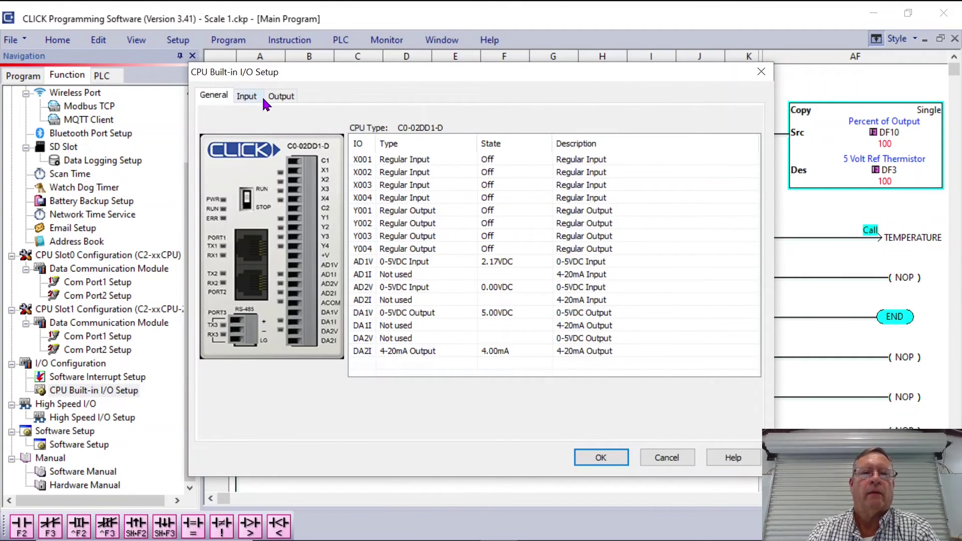
pyautogui.click(247, 95)
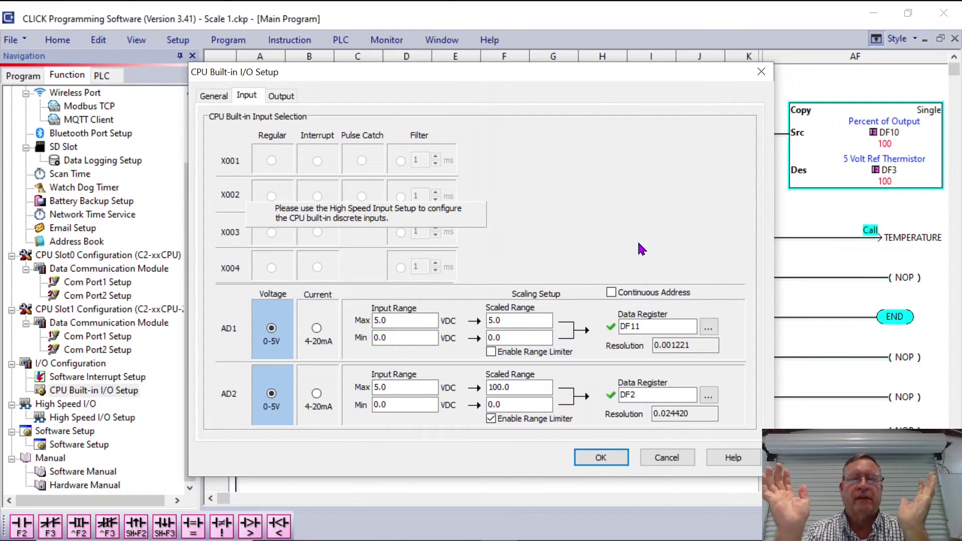
# - Set AD1's scaled range maximum to 36.0 and enable its range limiter
pyautogui.click(532, 323)
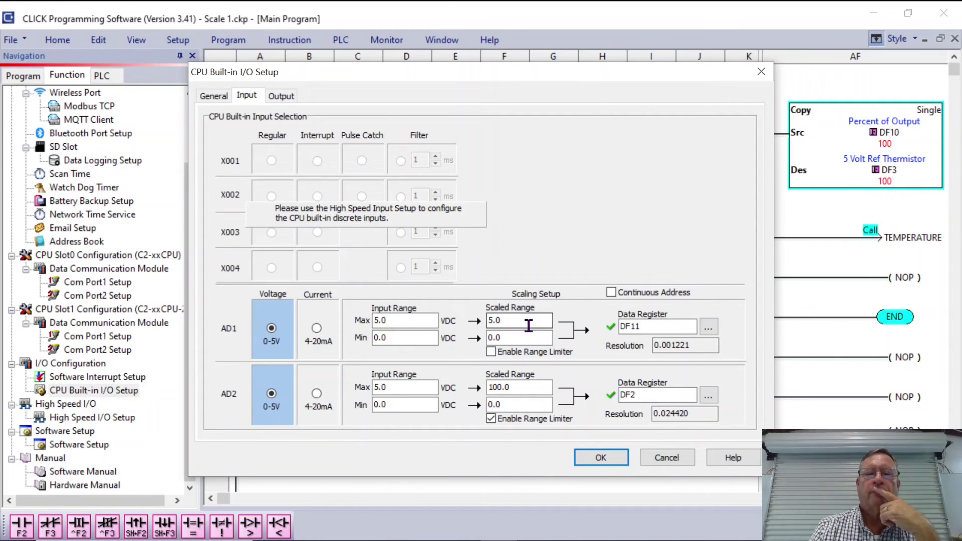
pyautogui.click(530, 325)
pyautogui.press('BackSpace')
pyautogui.press('BackSpace')
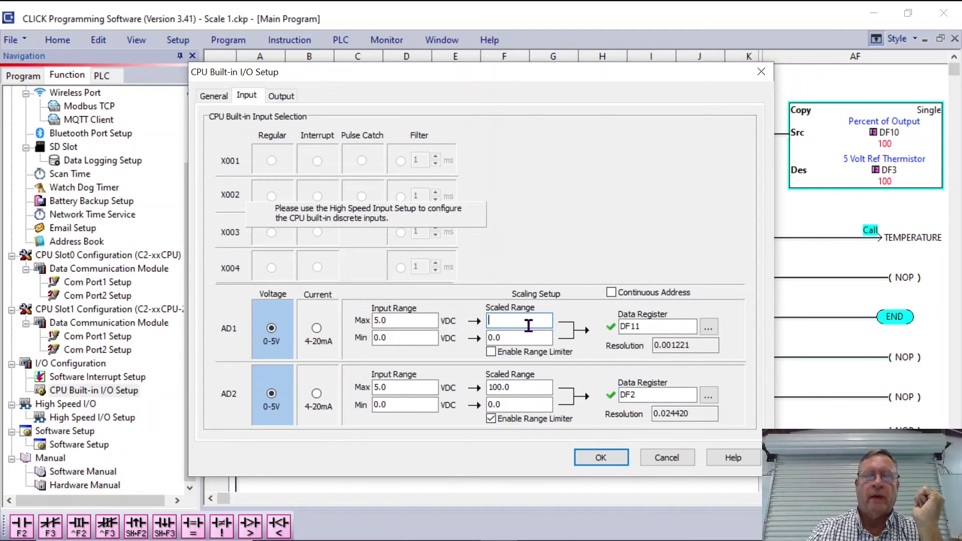
pyautogui.press('BackSpace')
pyautogui.write('36.0')
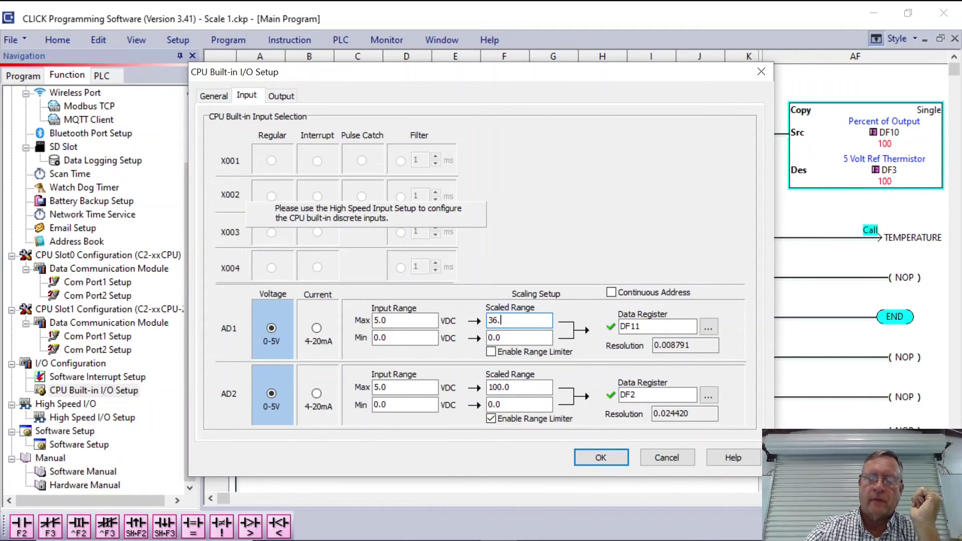
pyautogui.click(590, 354)
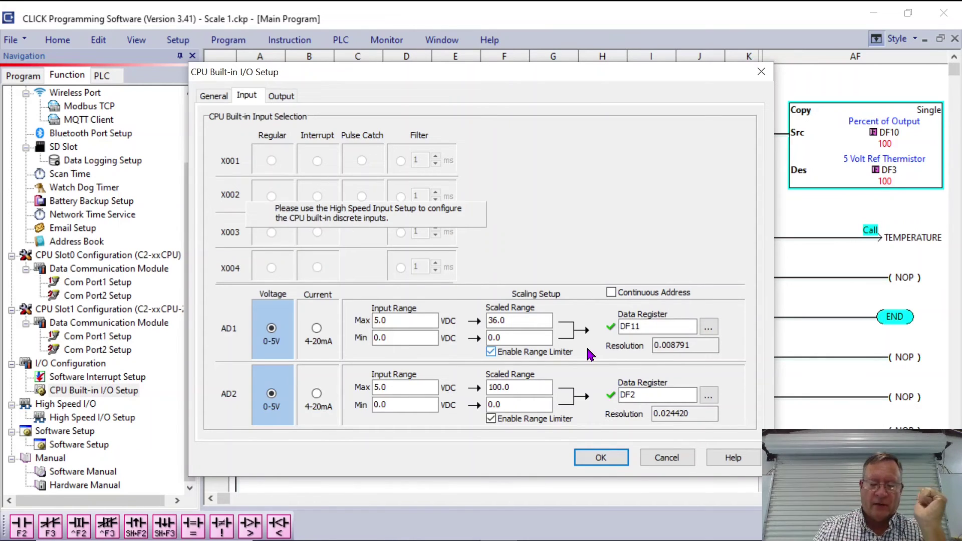
# - Change AD1's scaled maximum from 36.0 to 60.0
pyautogui.click(539, 321)
pyautogui.press('BackSpace')
pyautogui.press('BackSpace')
pyautogui.press('BackSpace')
pyautogui.press('BackSpace')
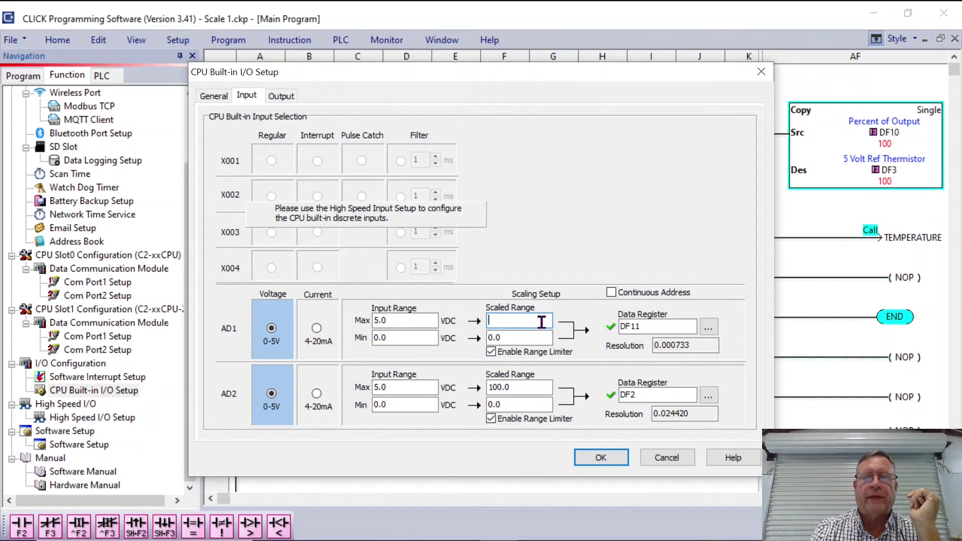
pyautogui.write('6')
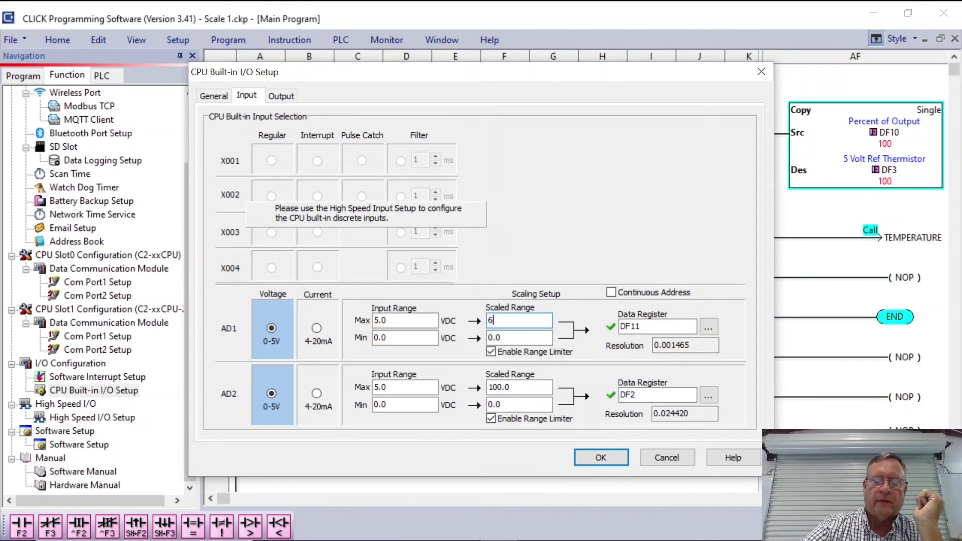
pyautogui.write('0.0')
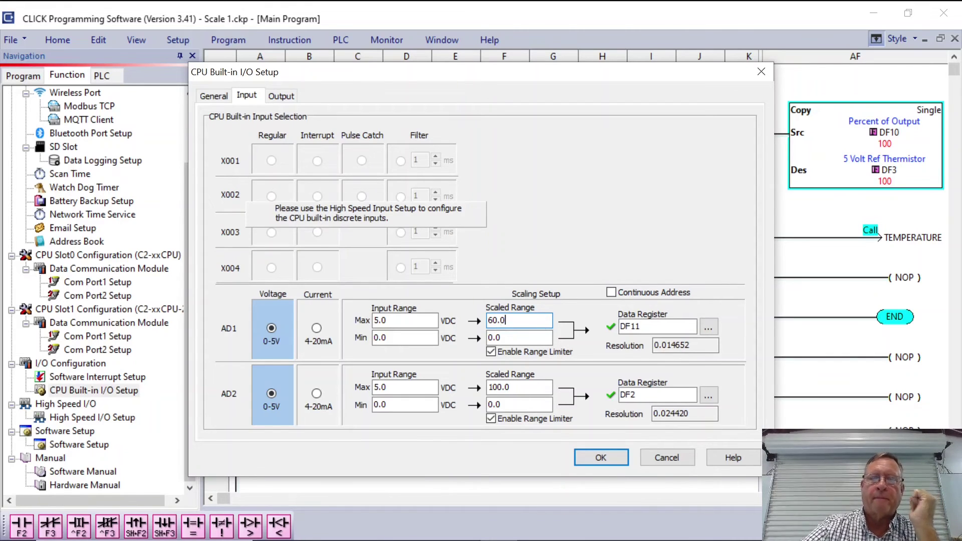